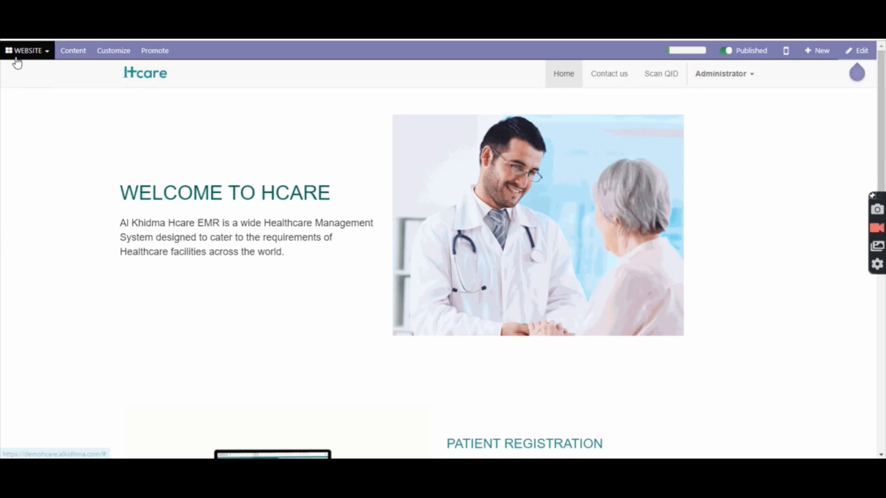
Step: Open Doctor 3's 11:48 appointment on May 24, 2021 from the appointments calendar
left_click(17, 53)
left_click(16, 142)
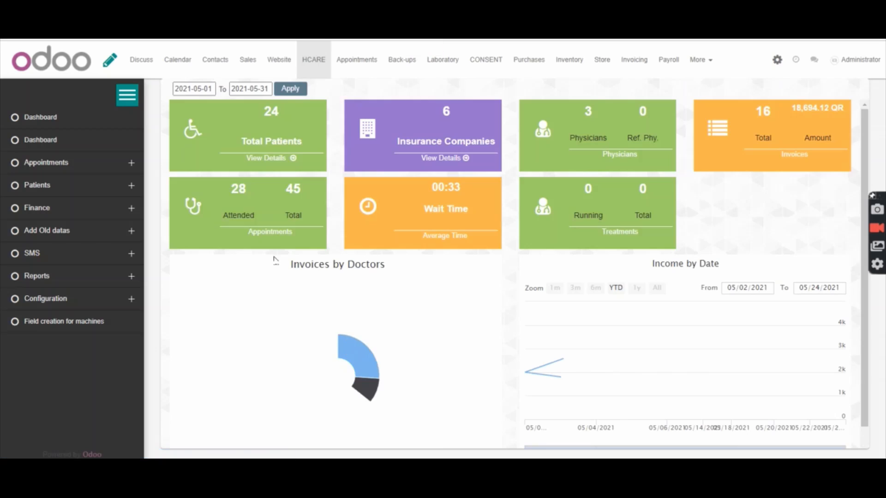
left_click(349, 67)
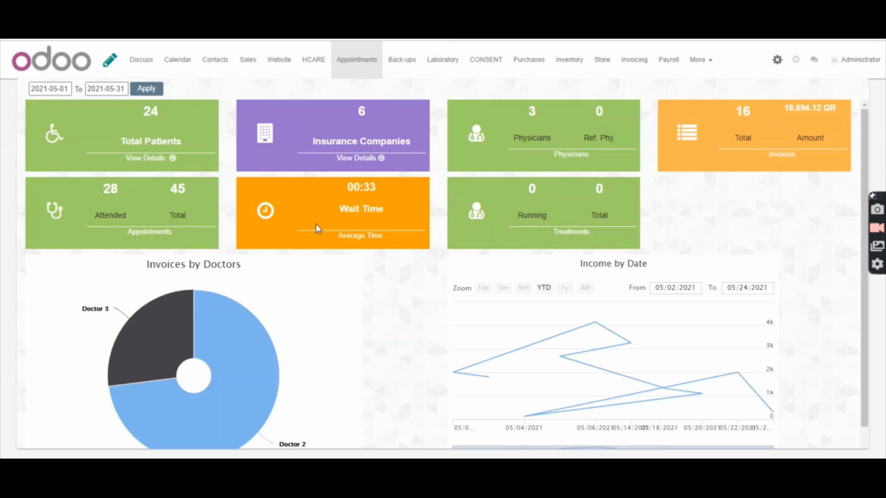
mouse_move(273, 339)
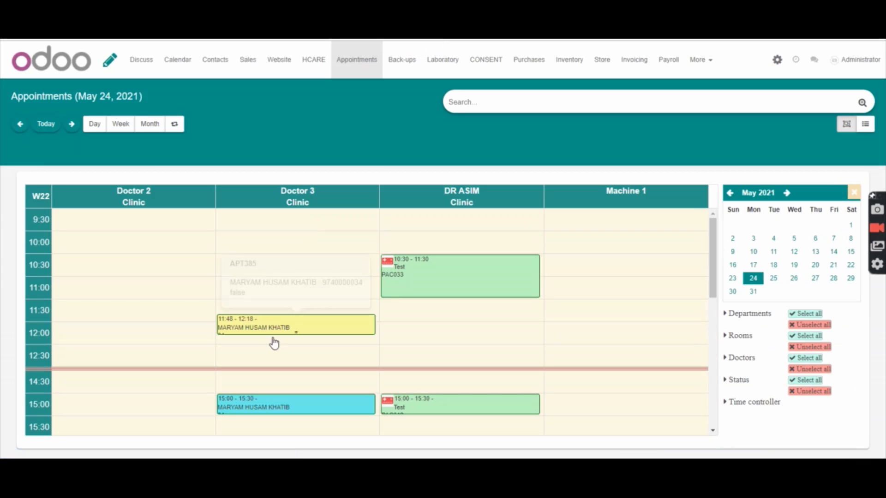
left_click(317, 329)
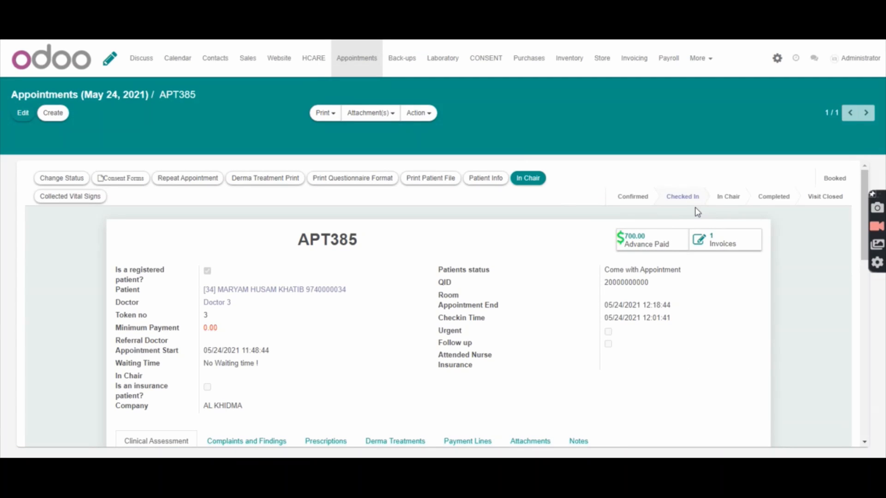
Step: Start a repeat appointment for this patient with start date May 24, 2021 and a duration of 00:30 hours
left_click(173, 184)
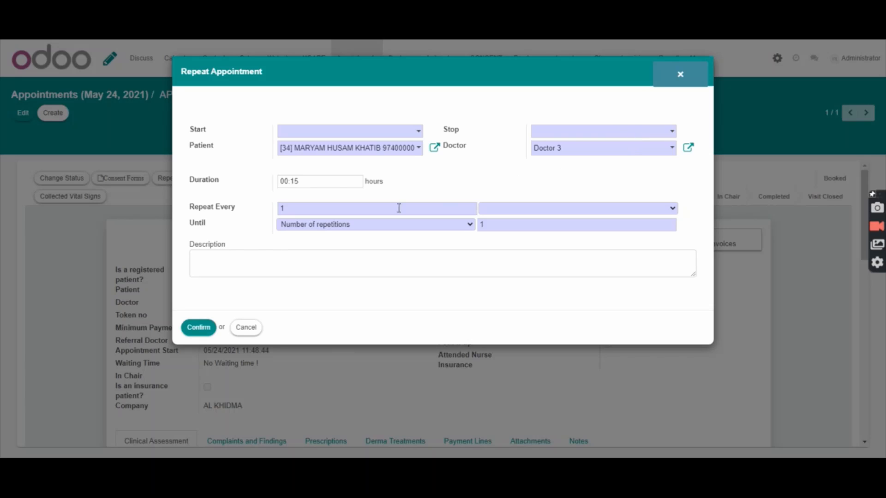
left_click(387, 132)
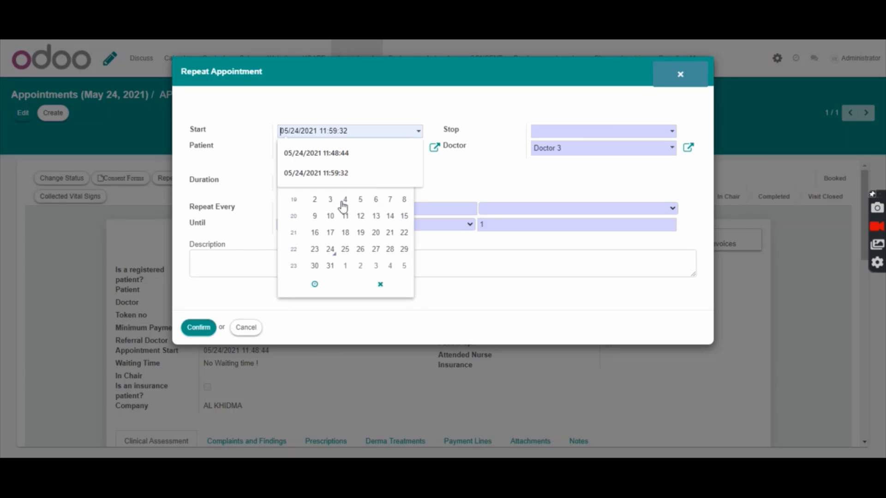
left_click(330, 250)
left_click(521, 182)
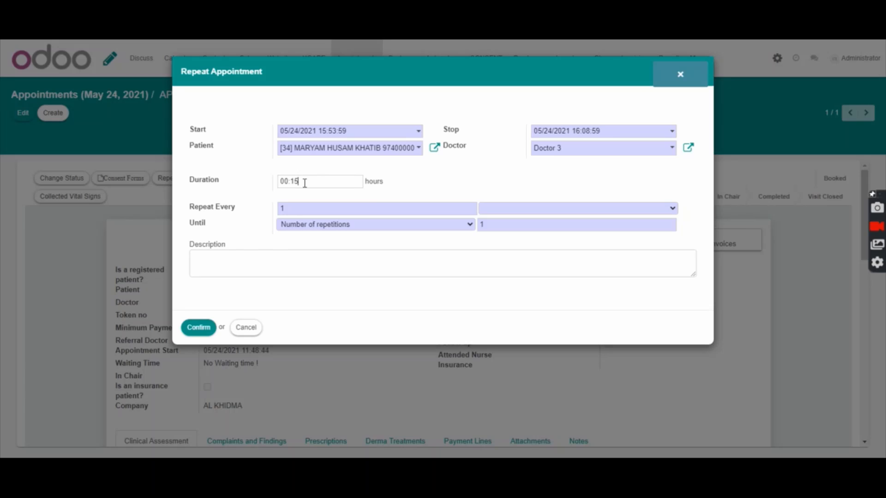
key("BackSpace")
type("30")
Step: Set the appointment to repeat every 1 week on Monday for 3 repetitions, and confirm it
left_click(515, 209)
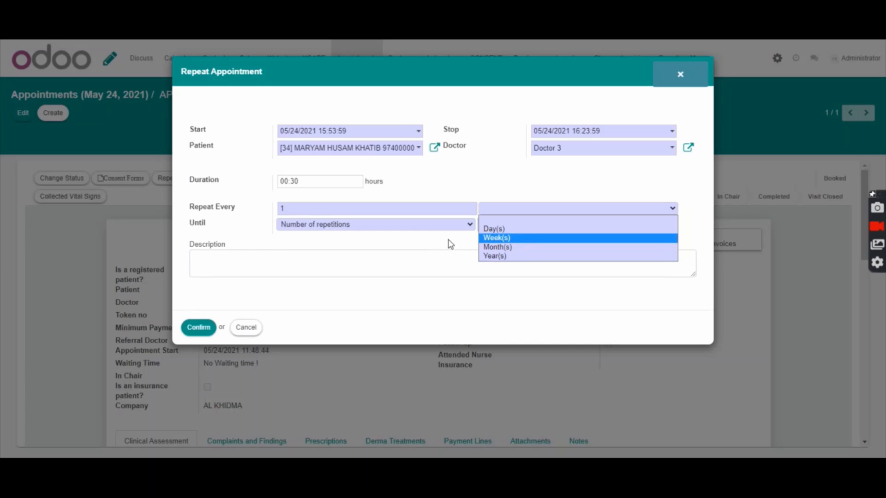
left_click(492, 237)
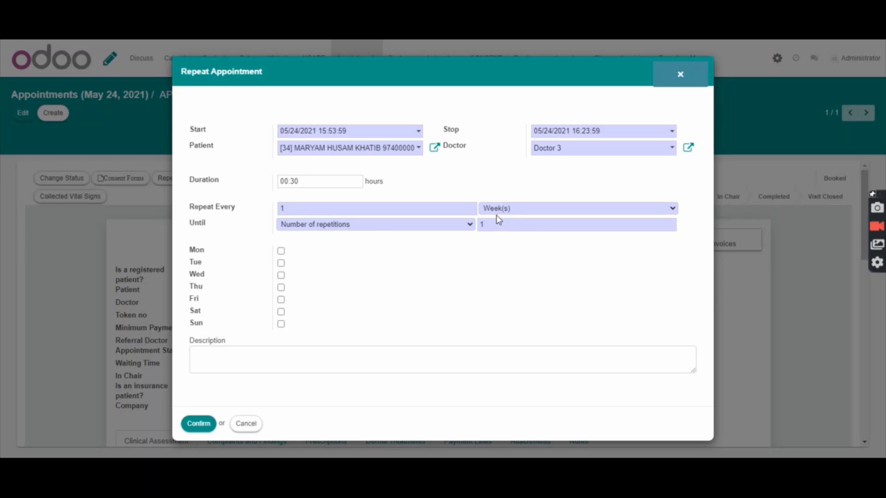
type("3")
left_click(281, 252)
left_click(187, 424)
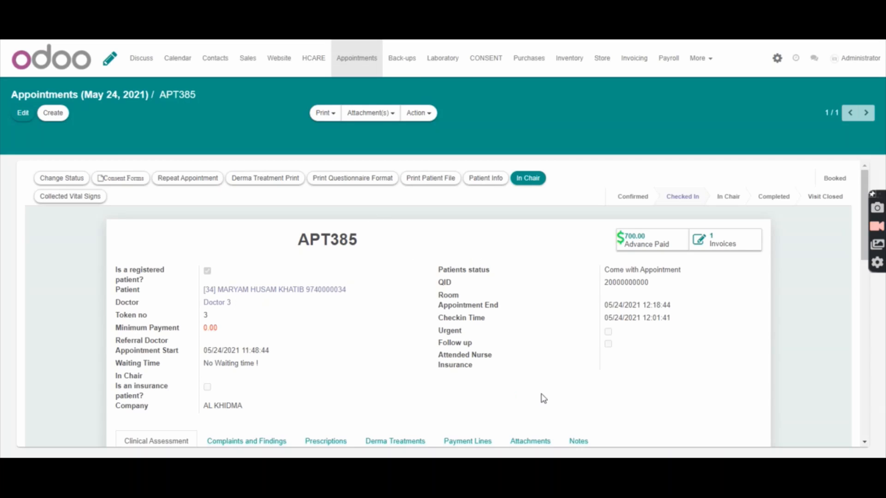
Step: Check the appointments calendar on May 31, June 7 and June 14, 2021 for the repeated bookings
left_click(357, 60)
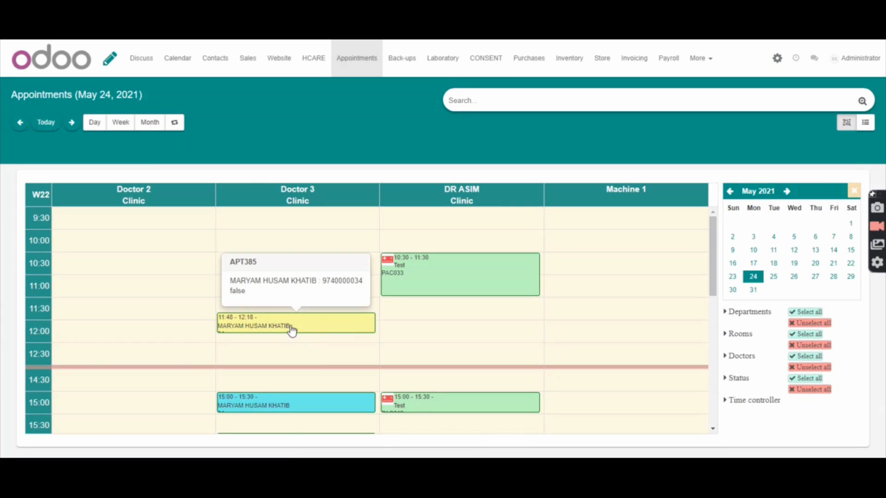
left_click(754, 291)
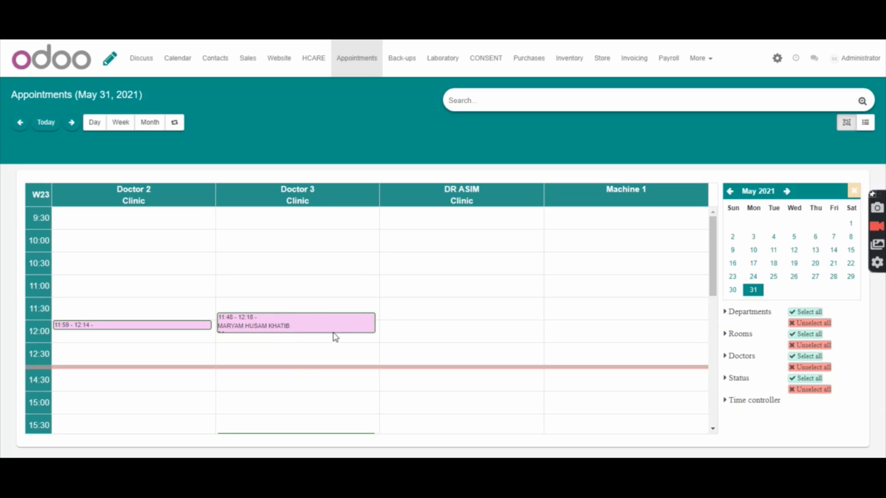
left_click(787, 191)
left_click(757, 239)
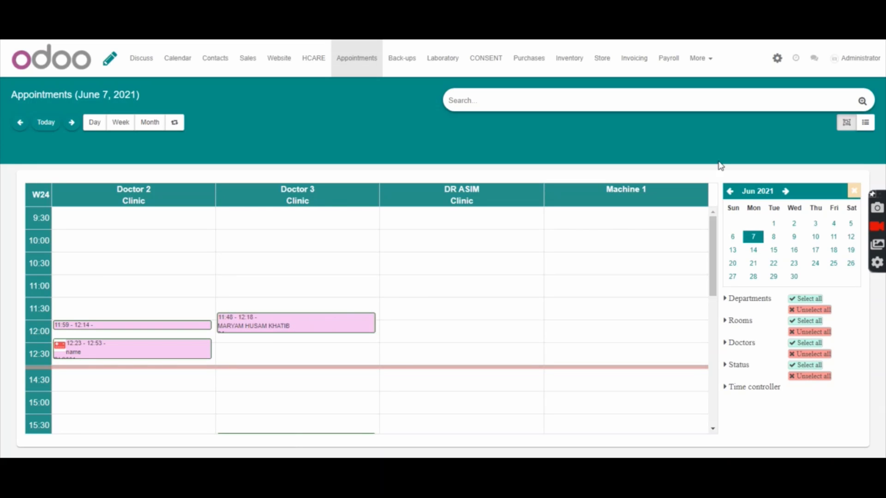
left_click(755, 250)
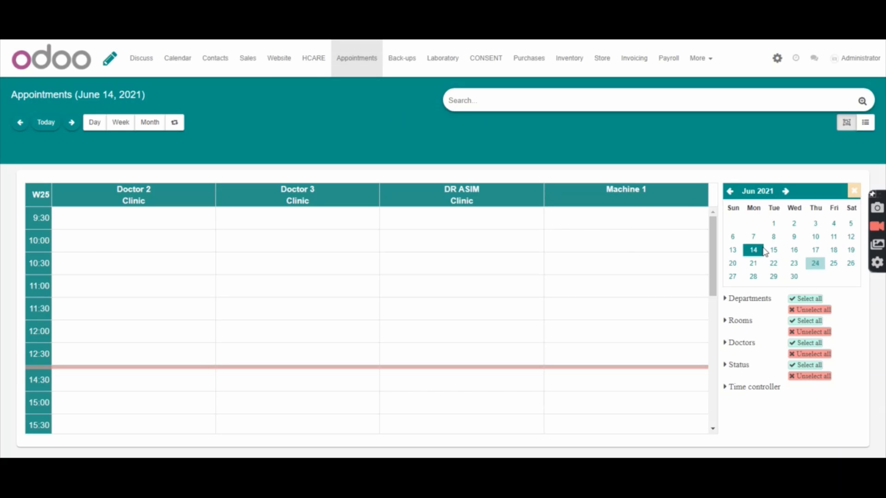
Step: Open a blank Repeat Appointment form from the HCARE module and set its start date to May 24, 2021
left_click(324, 70)
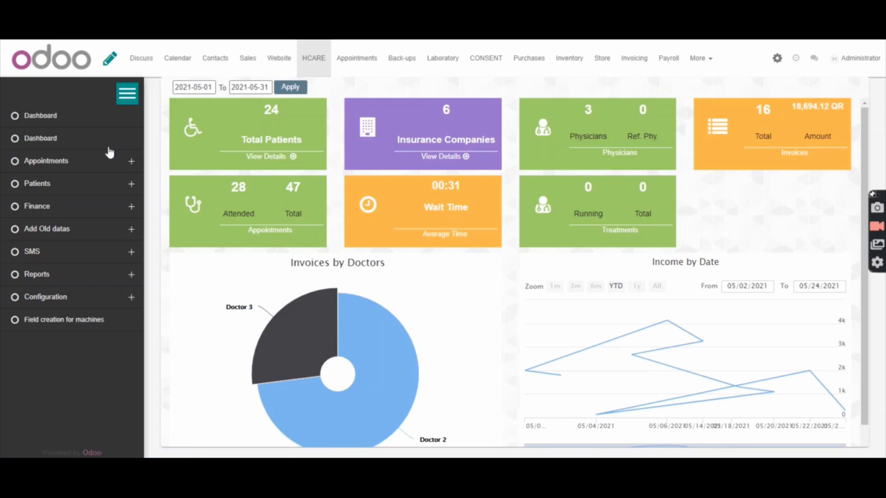
left_click(87, 170)
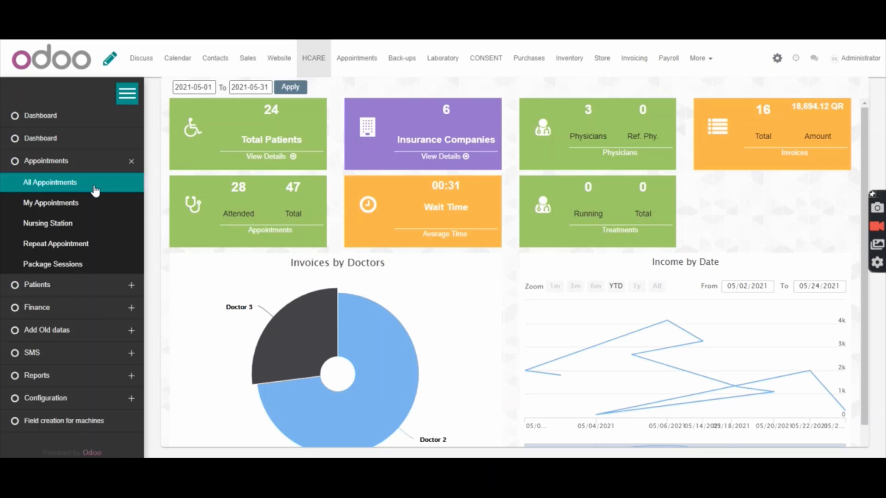
left_click(71, 250)
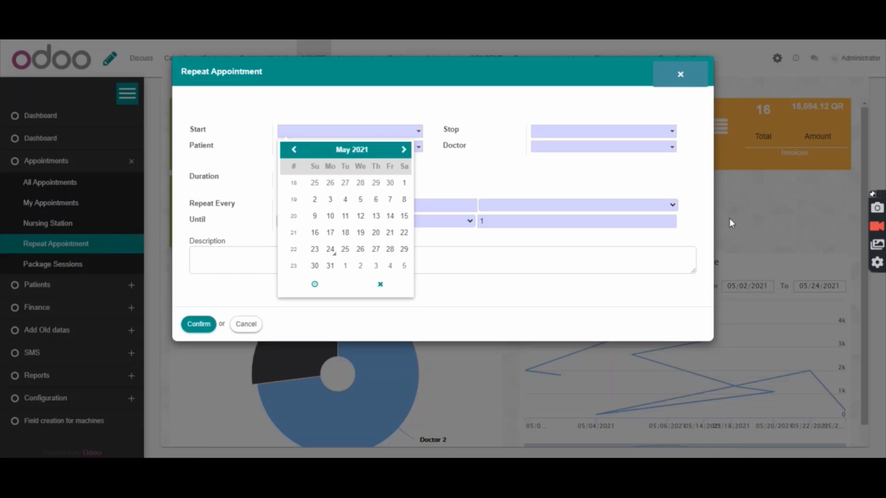
left_click(459, 165)
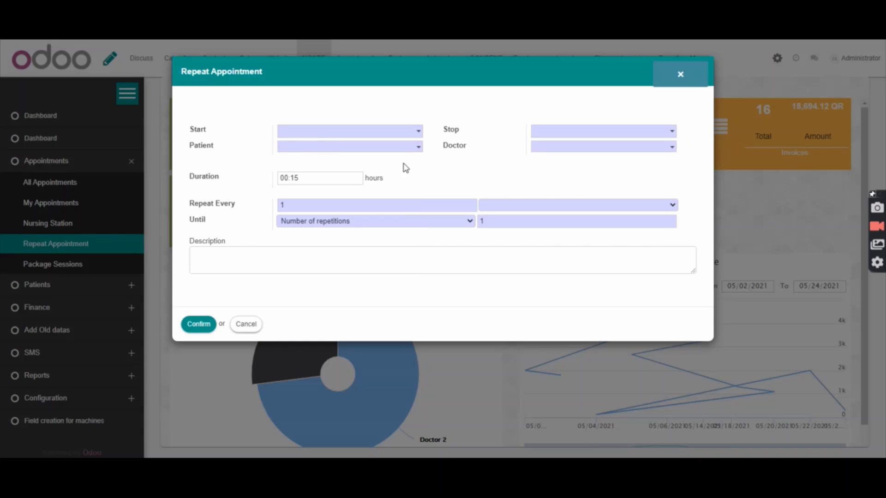
left_click(310, 134)
left_click(330, 249)
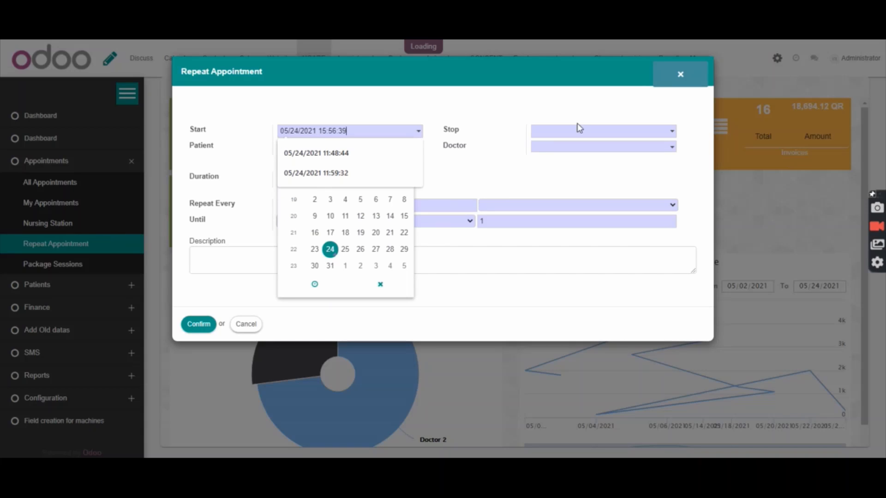
left_click(343, 175)
Step: Choose a patient and Doctor 3 in the Repeat Appointment form, and cancel it to return to the HCARE dashboard
left_click(345, 147)
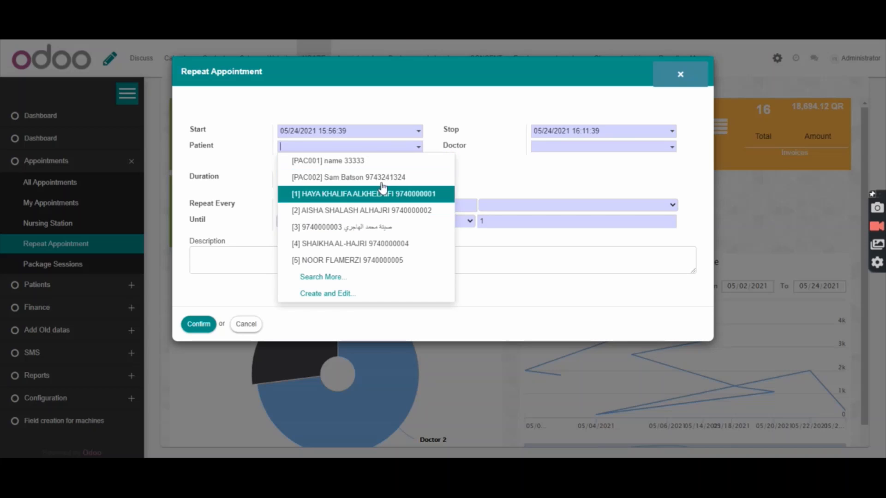
left_click(365, 210)
left_click(560, 146)
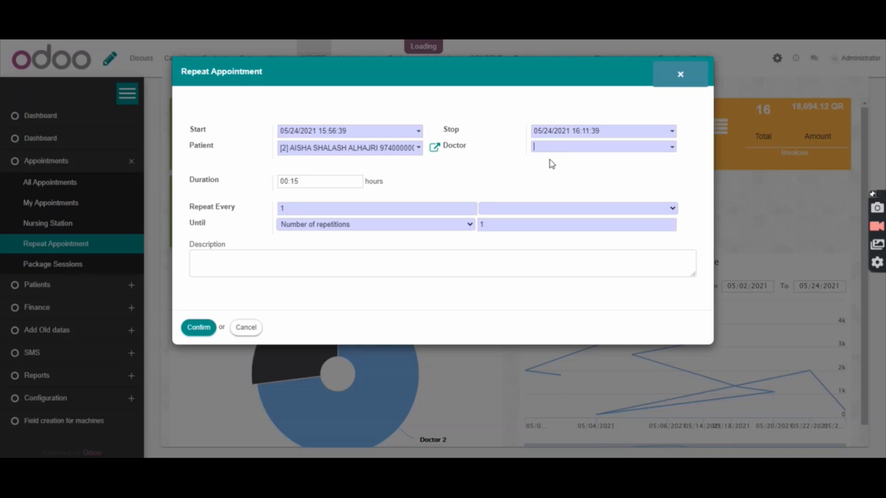
left_click(562, 176)
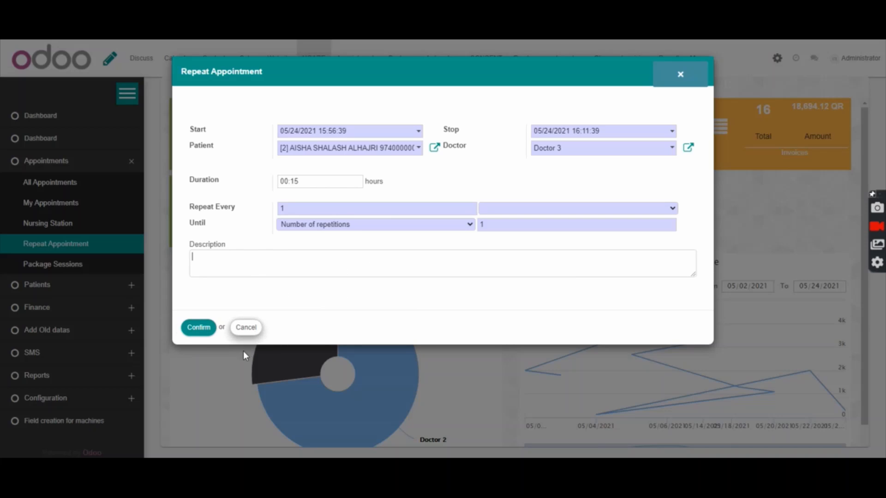
left_click(245, 329)
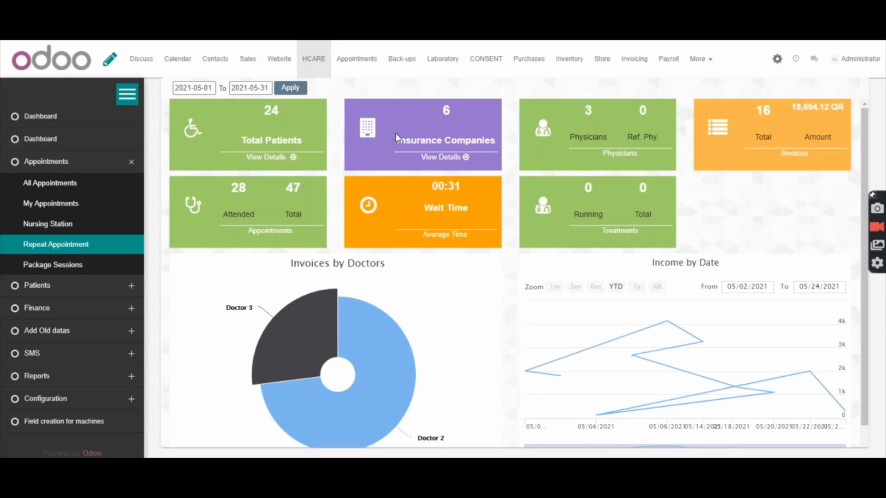
left_click(315, 71)
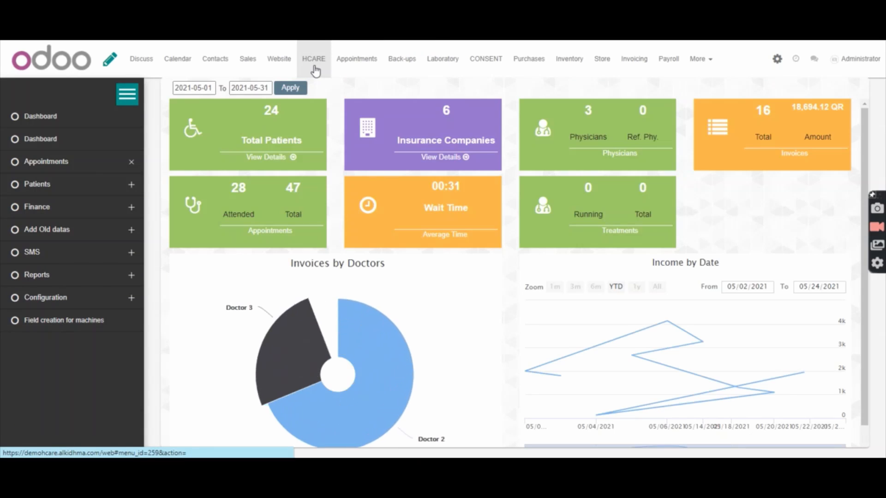